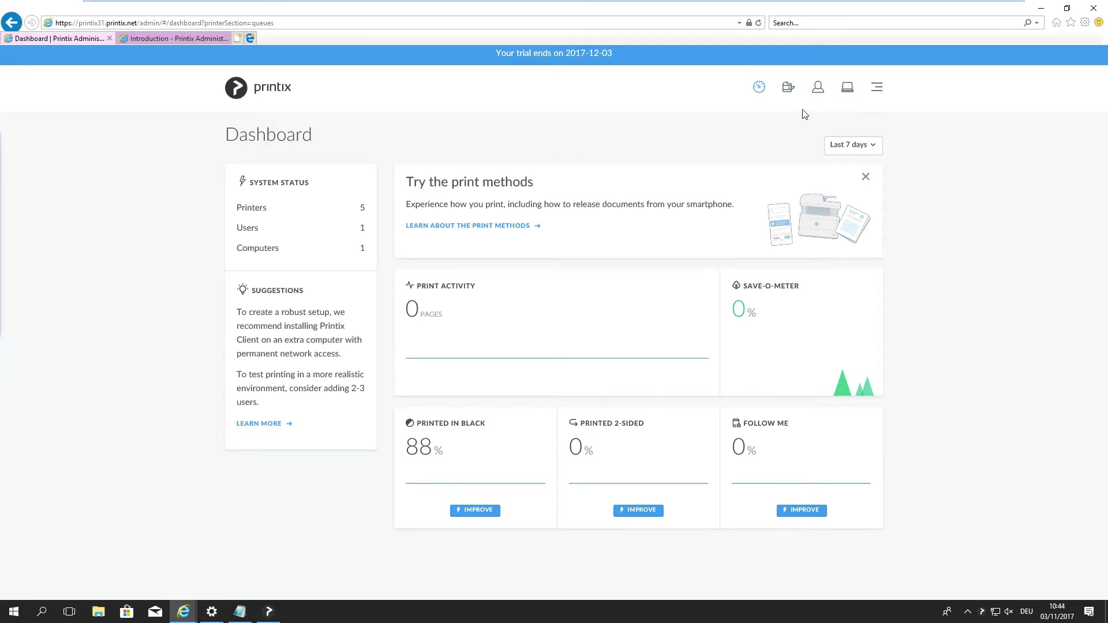
# Show the printer list: five online printers, four on Network1 with 192.168.178.x addresses
pyautogui.click(789, 92)
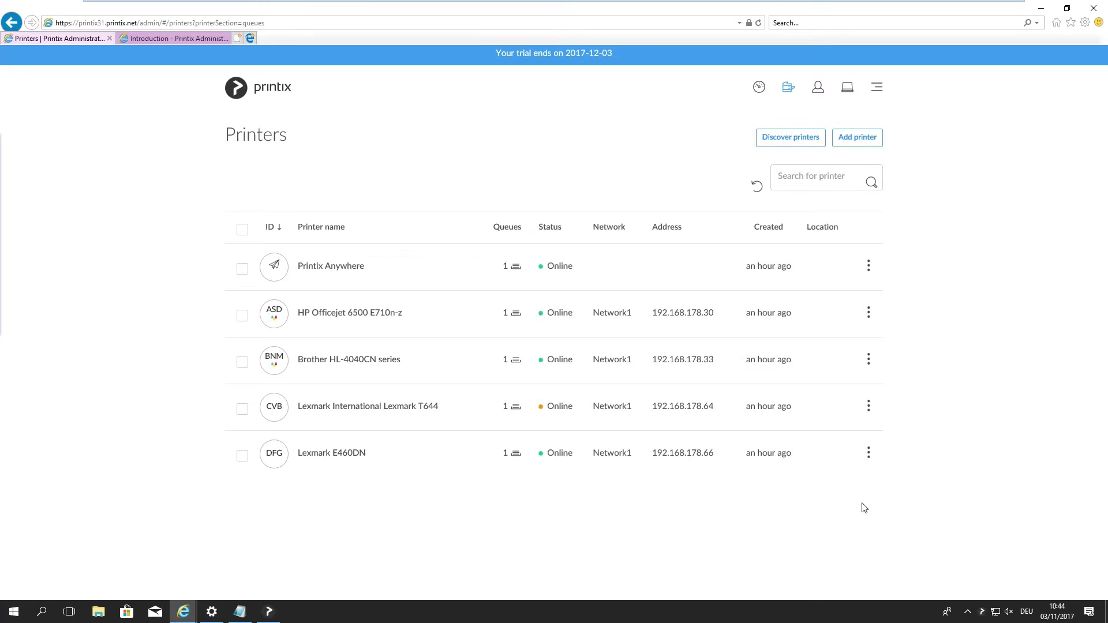
# Switch to the Users list and highlight the user's System manager role
pyautogui.click(818, 91)
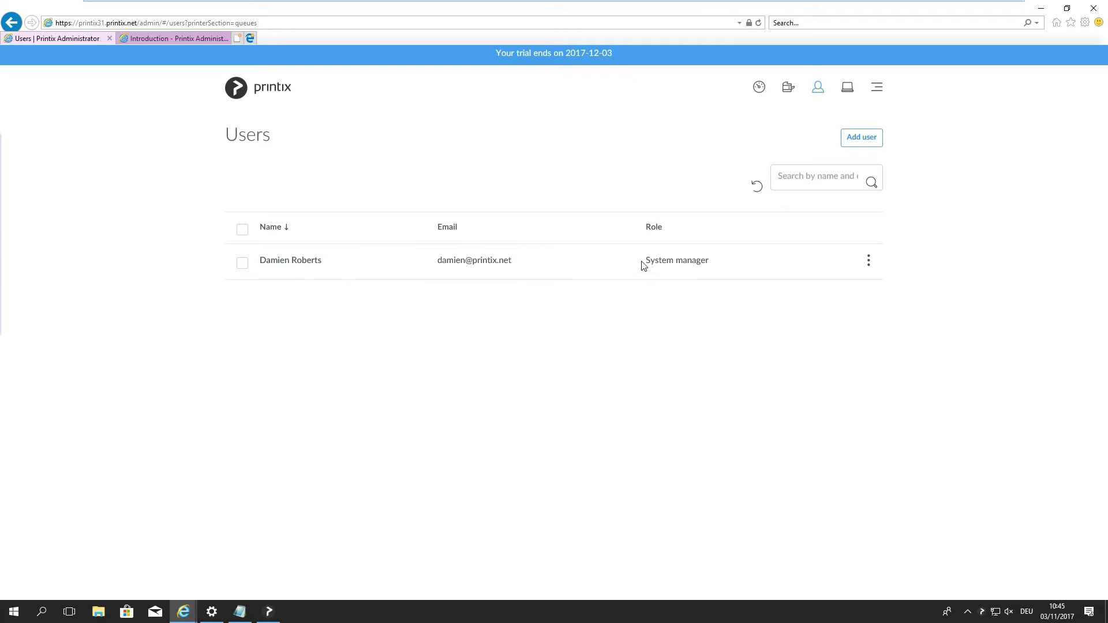
pyautogui.moveTo(642, 261); pyautogui.dragTo(717, 260)
pyautogui.click(702, 294)
# View the Computers page listing the Windows 10 x64 desktop running the Printix client
pyautogui.click(847, 89)
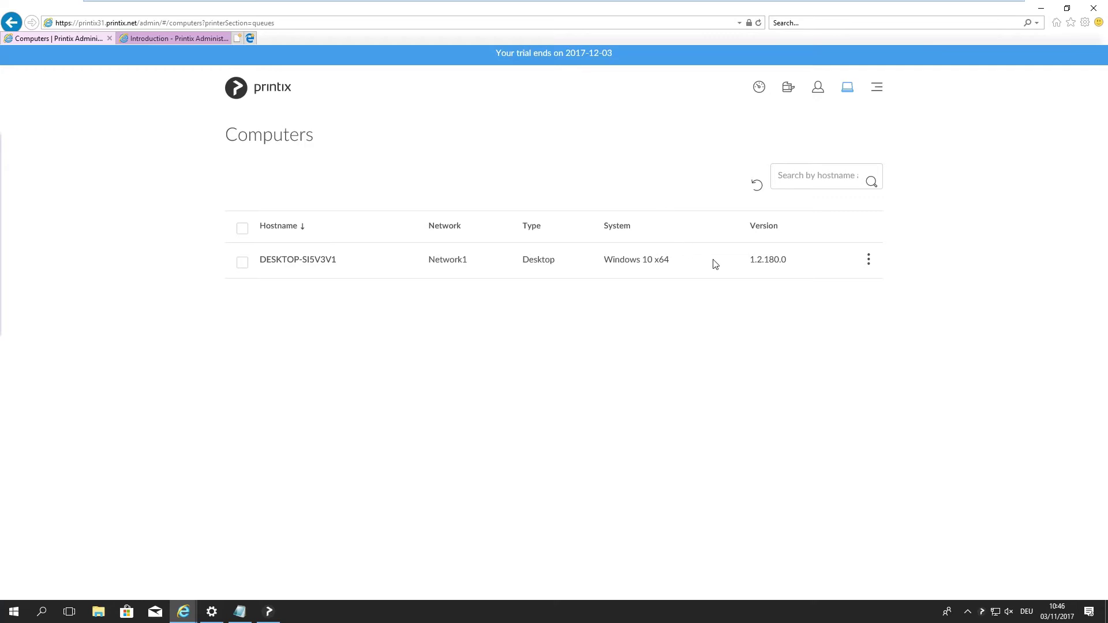
pyautogui.click(878, 89)
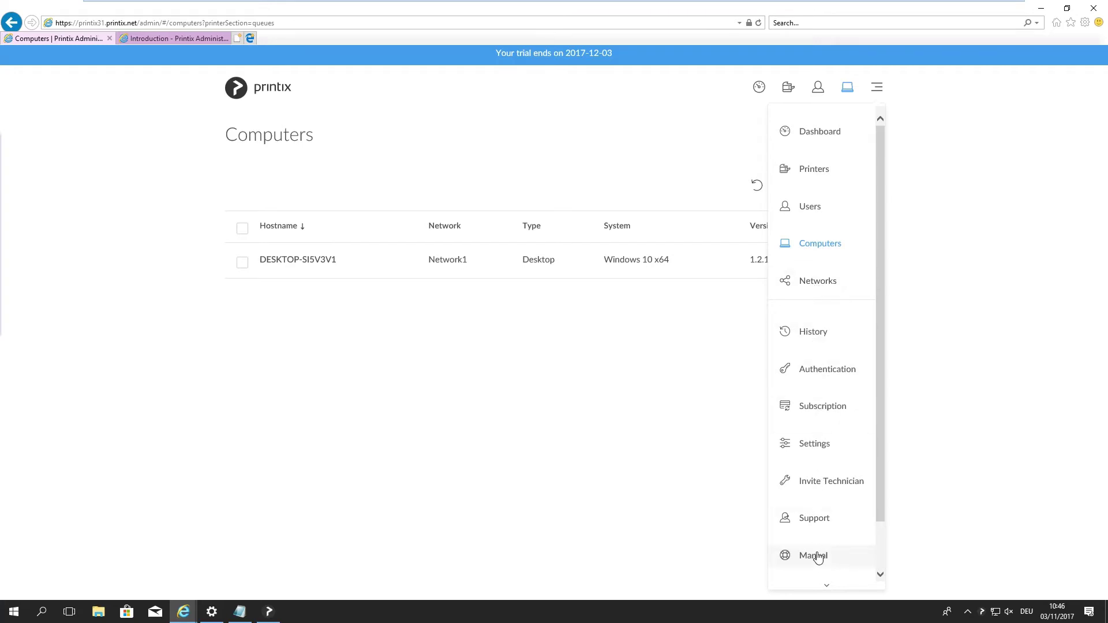
# View the Networks page with the single default Network1 and no gateways
pyautogui.click(817, 284)
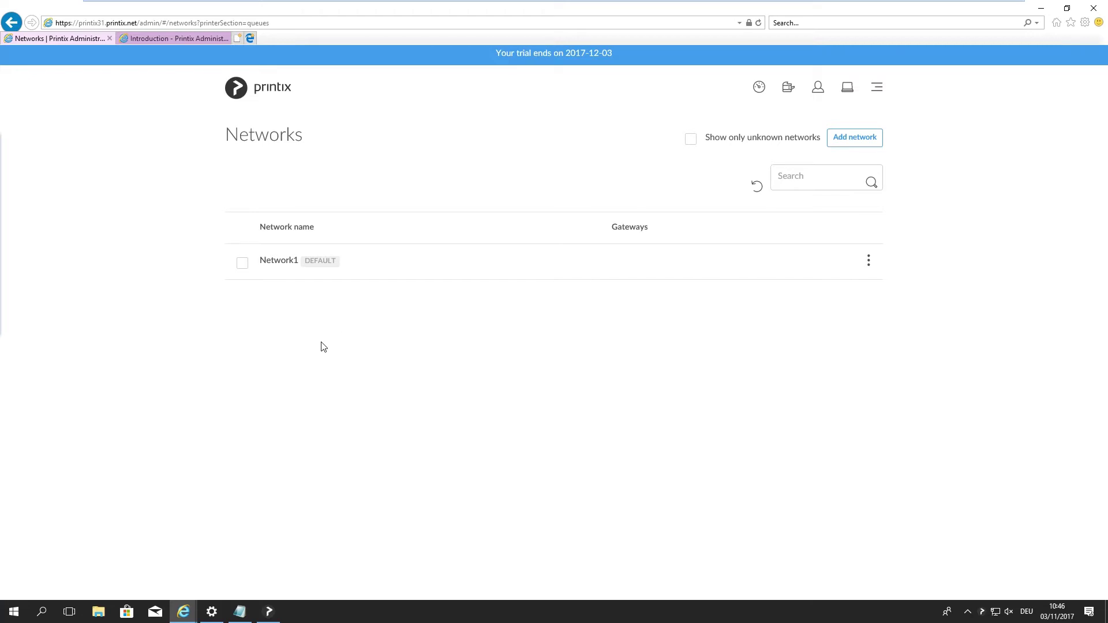
pyautogui.click(877, 98)
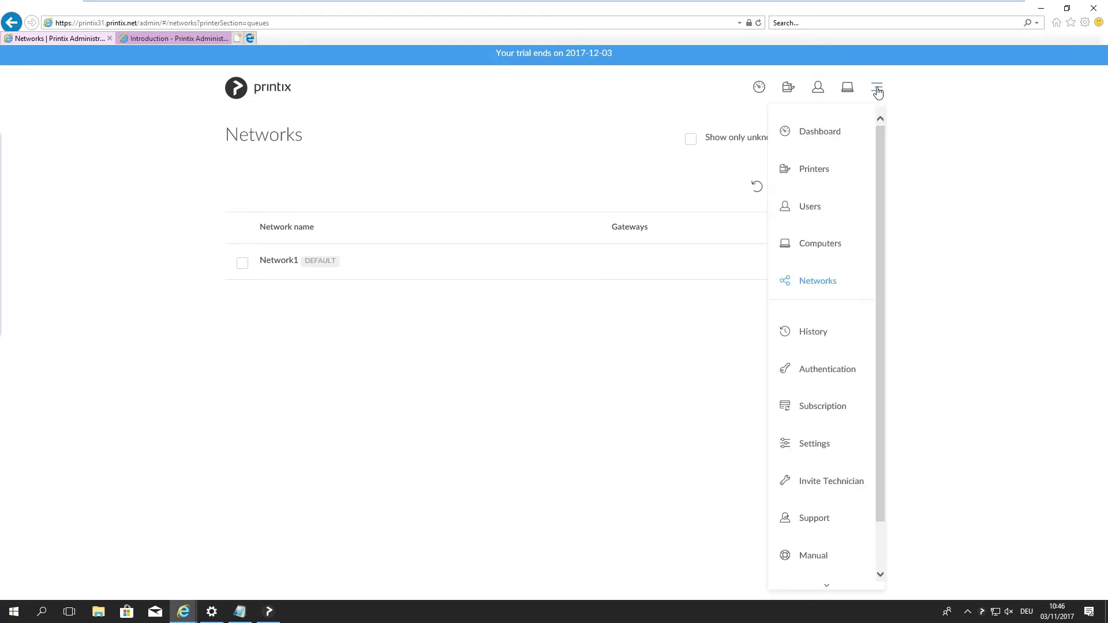
# Search History for System, Printers, Computers, Users and Documents events
pyautogui.click(818, 334)
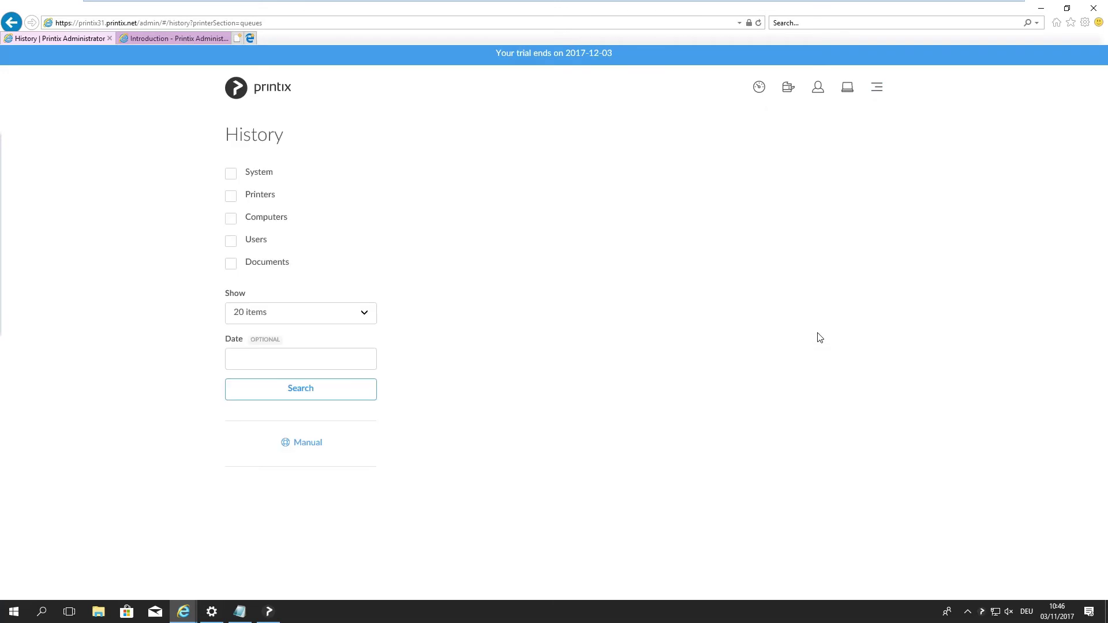
pyautogui.click(231, 175)
pyautogui.click(231, 197)
pyautogui.click(231, 220)
pyautogui.click(231, 242)
pyautogui.click(231, 265)
pyautogui.click(316, 399)
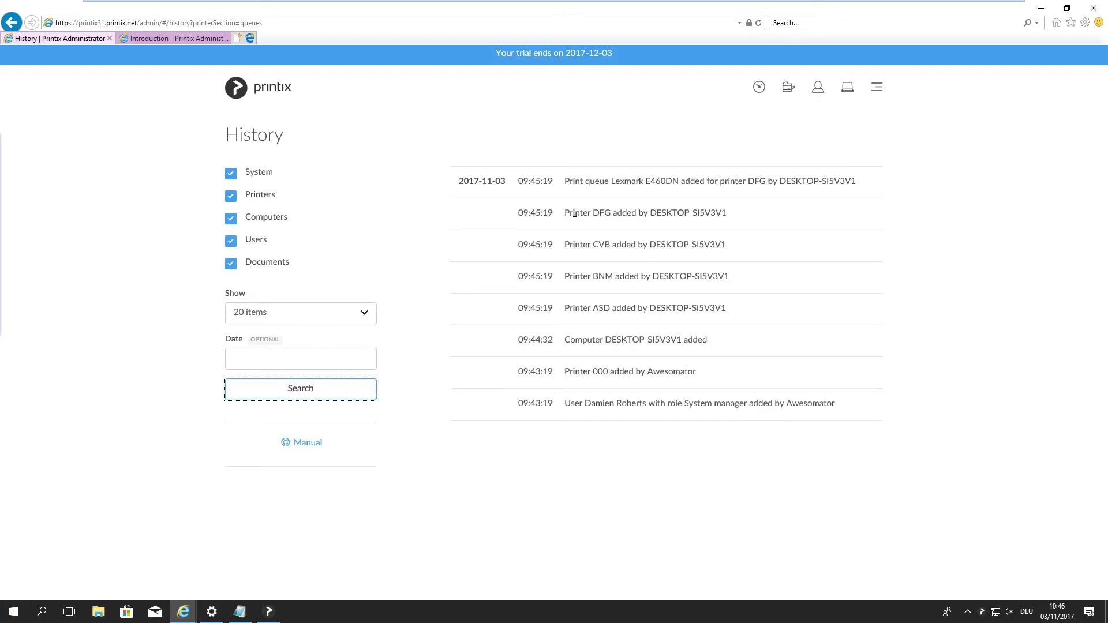
# Highlight the 'Printer DFG added' entry in the history results
pyautogui.moveTo(564, 213); pyautogui.dragTo(727, 215)
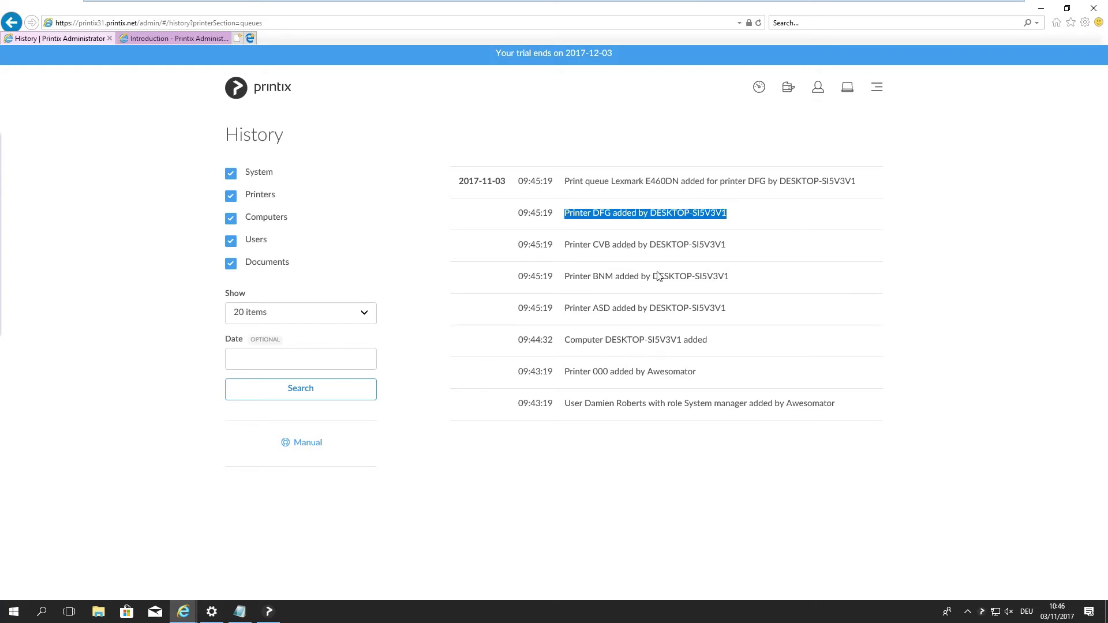
pyautogui.click(638, 319)
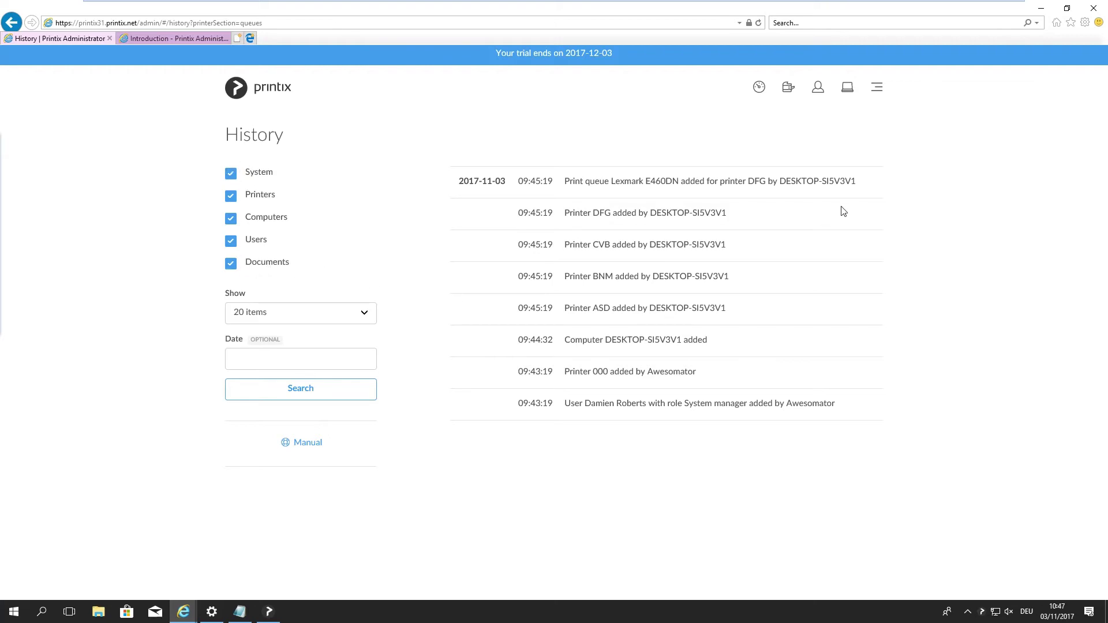
pyautogui.click(878, 94)
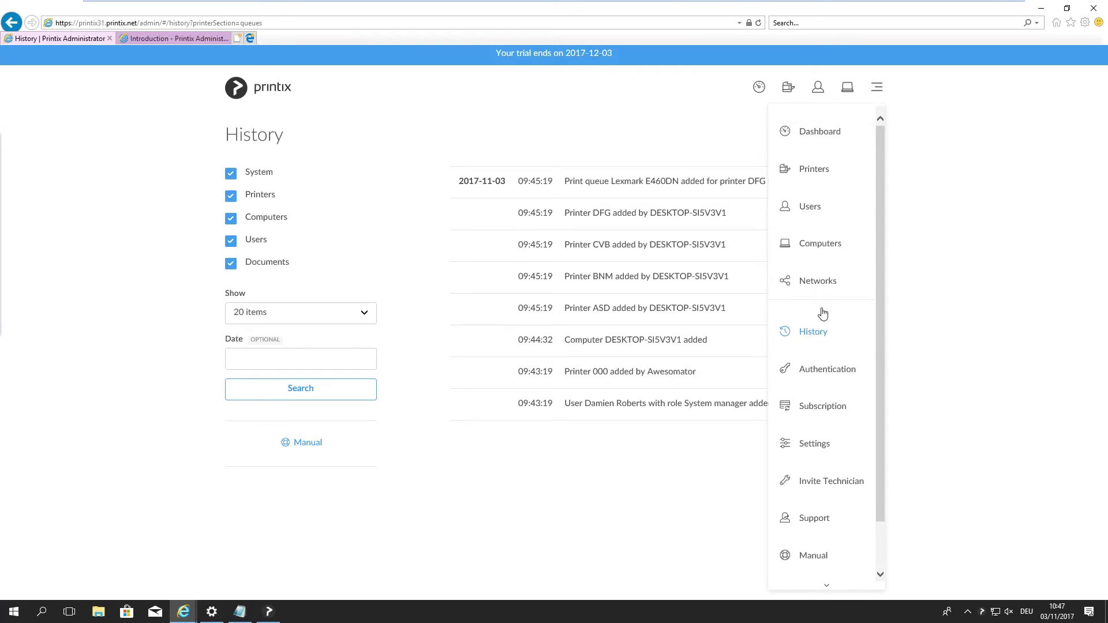
# View the Authentication page with Azure authentication enabled and the tenant connected
pyautogui.click(837, 376)
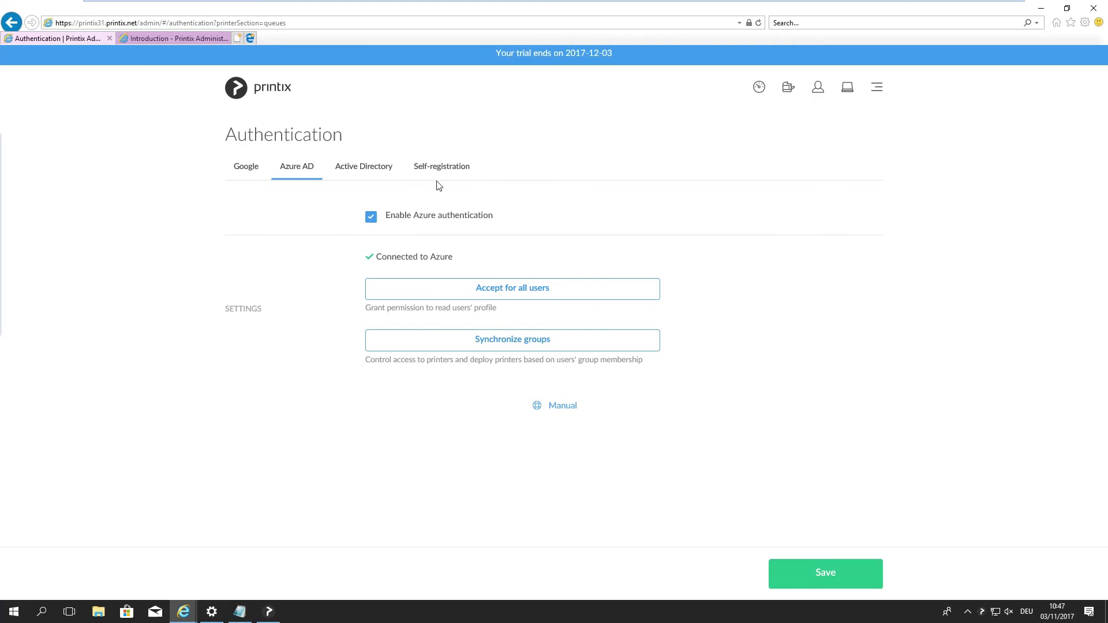
pyautogui.click(877, 87)
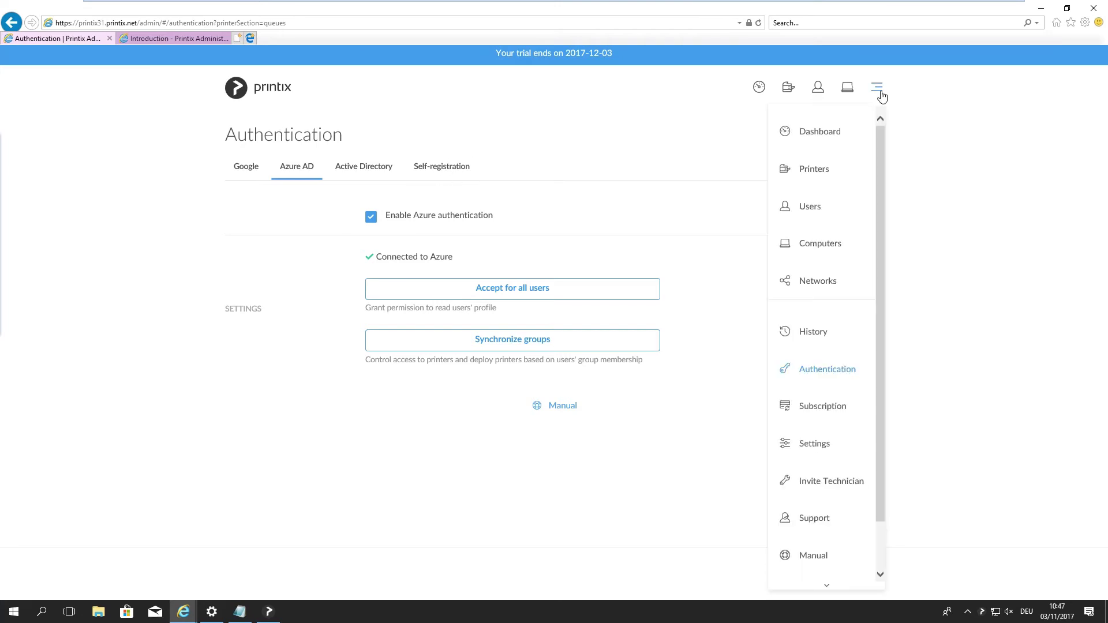
# View the Subscription billing page showing the trial ending 2017-12-03
pyautogui.click(828, 407)
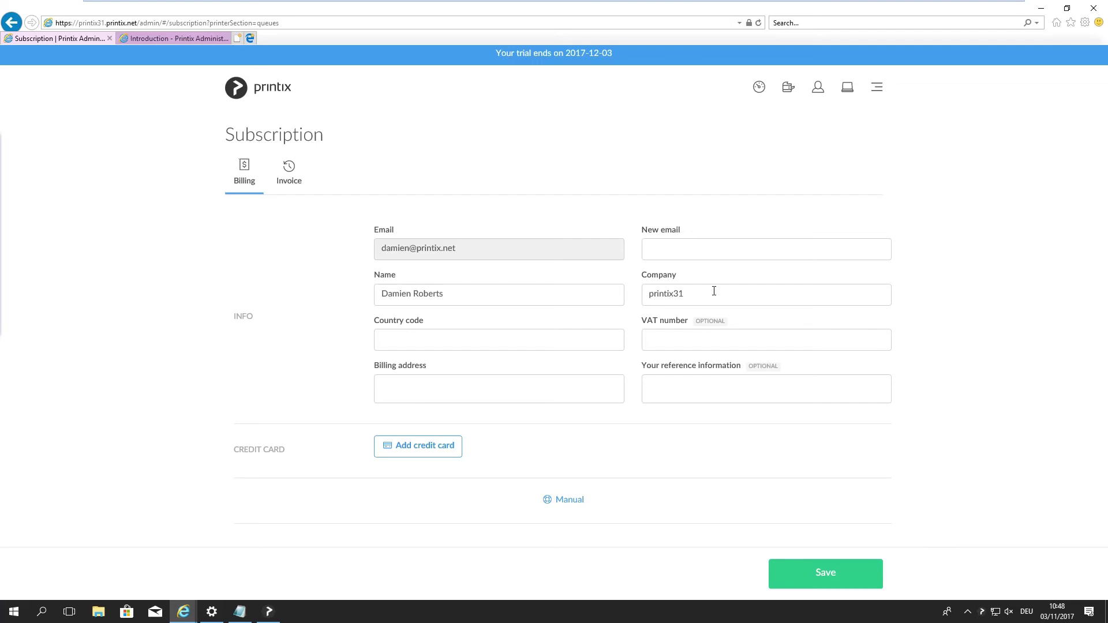
pyautogui.click(877, 87)
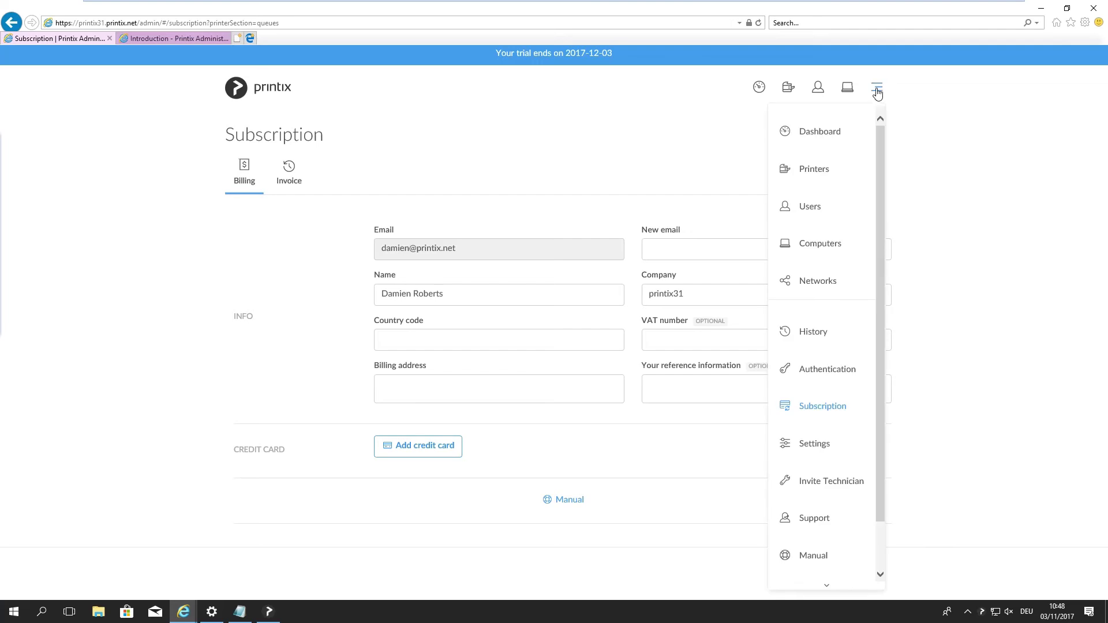
# Review the Settings page and download the Mac (DMG) Printix Client
pyautogui.click(813, 446)
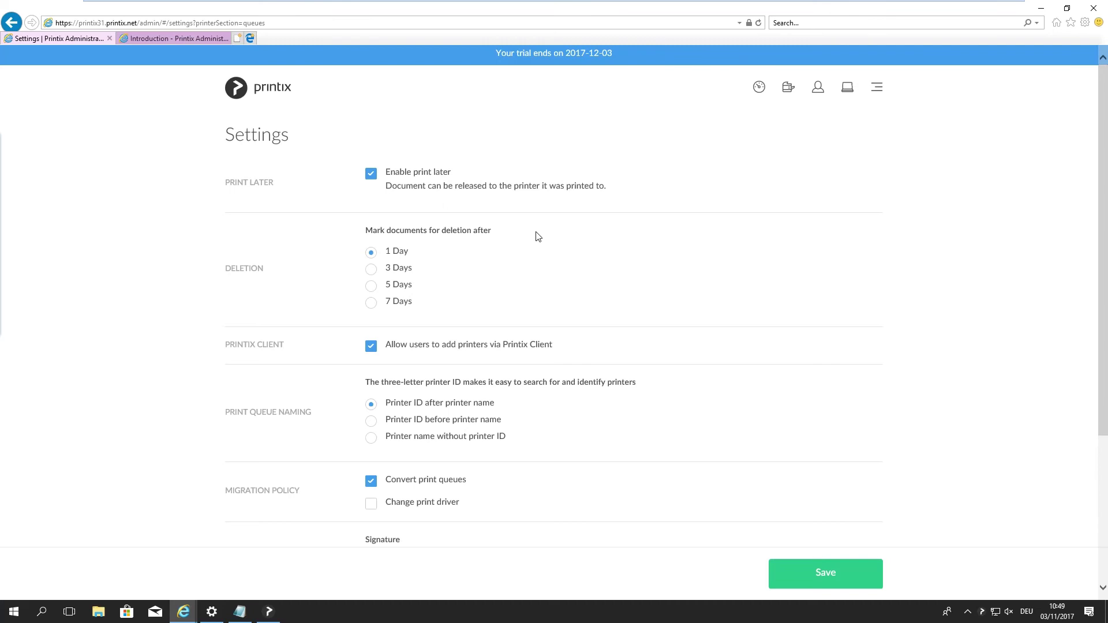
pyautogui.scroll(-3, 543, 245)
pyautogui.scroll(3, 526, 315)
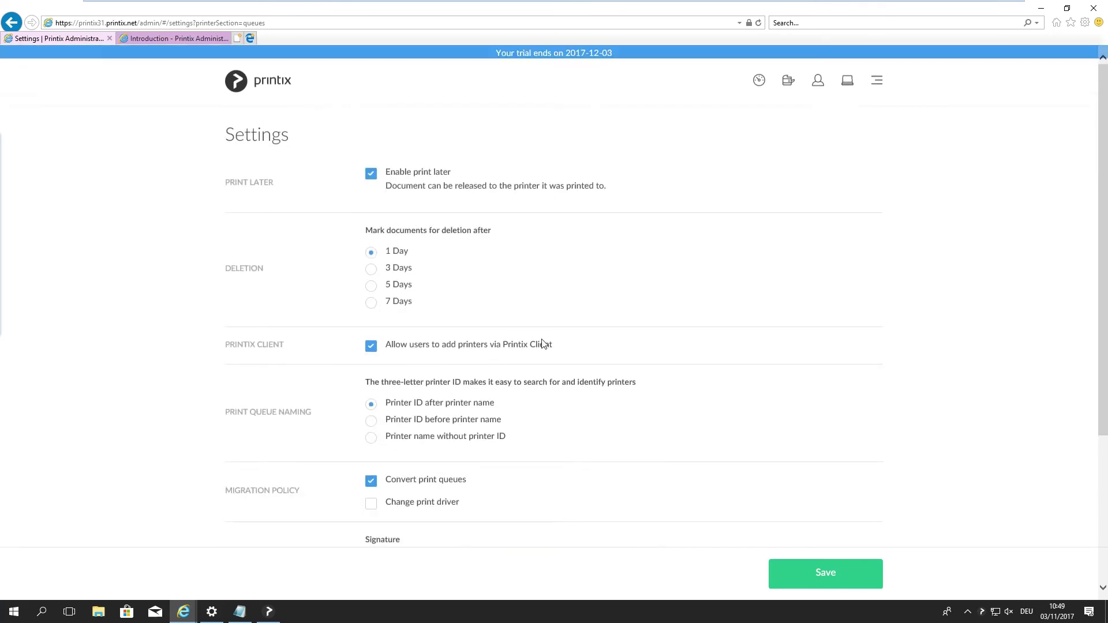
pyautogui.scroll(-3, 580, 359)
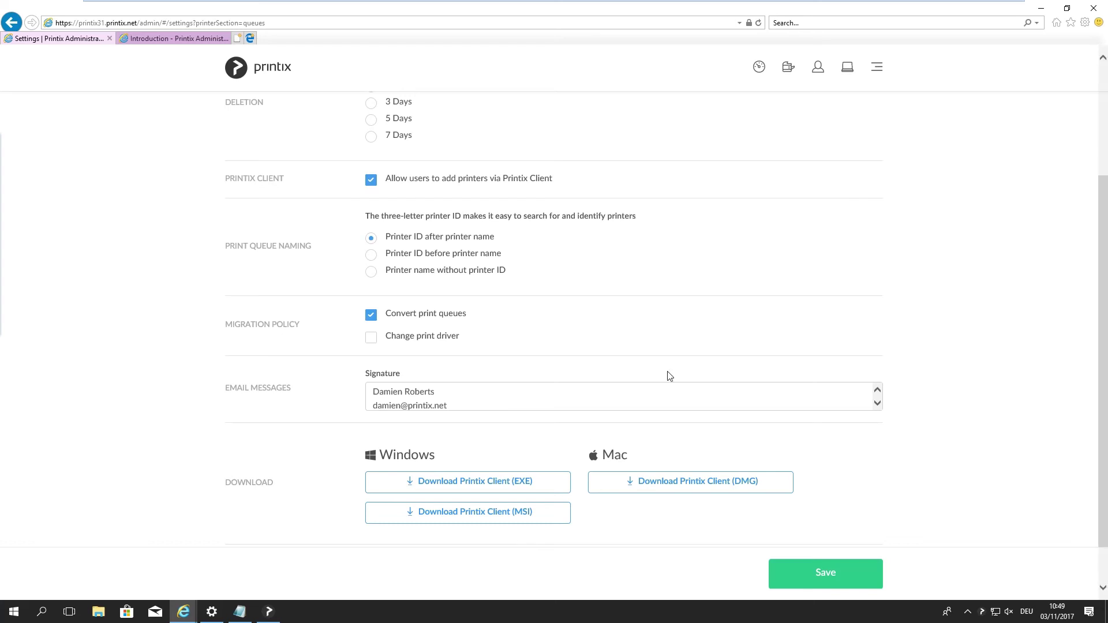
pyautogui.click(726, 496)
pyautogui.click(877, 67)
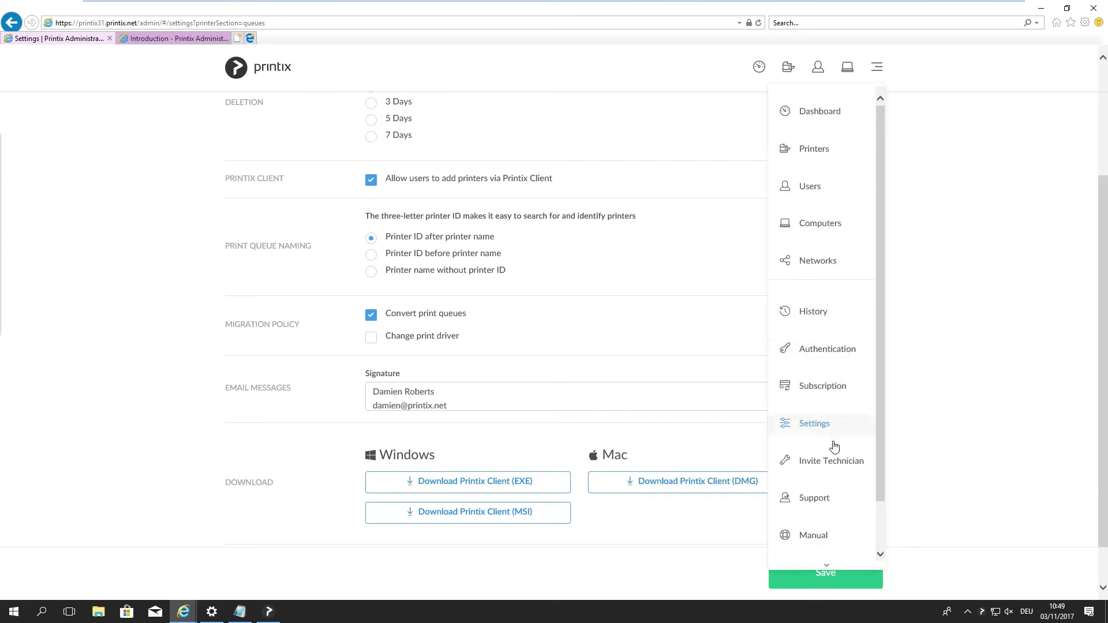
# View the Invite Technician form with empty technician and printer fields
pyautogui.click(837, 462)
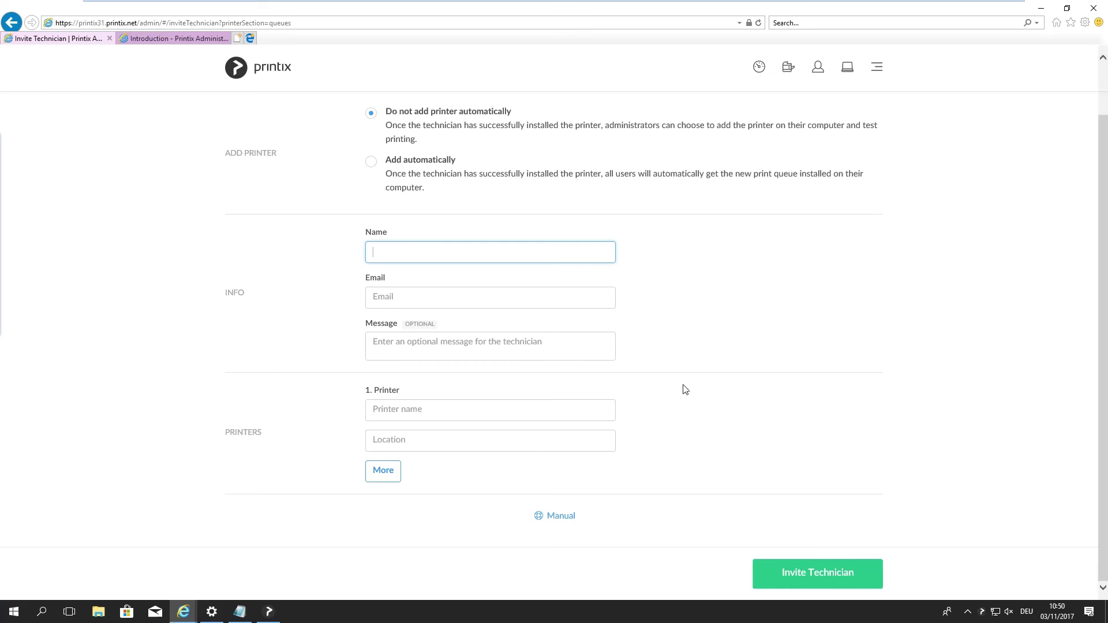
pyautogui.click(877, 66)
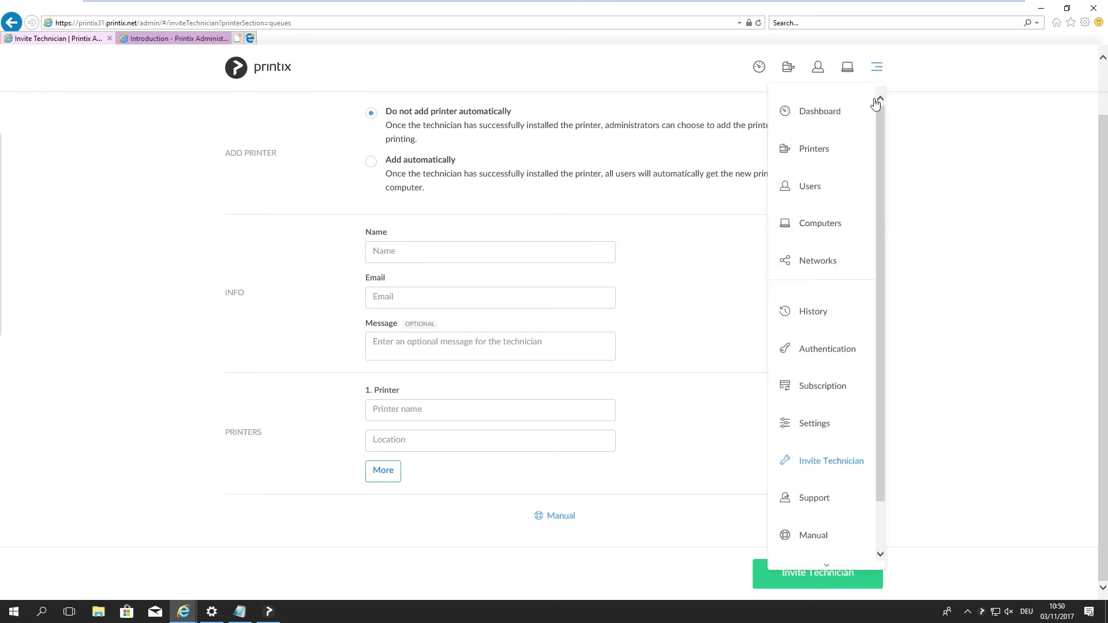
# Open the Support form and look over its Email and Description fields
pyautogui.click(820, 496)
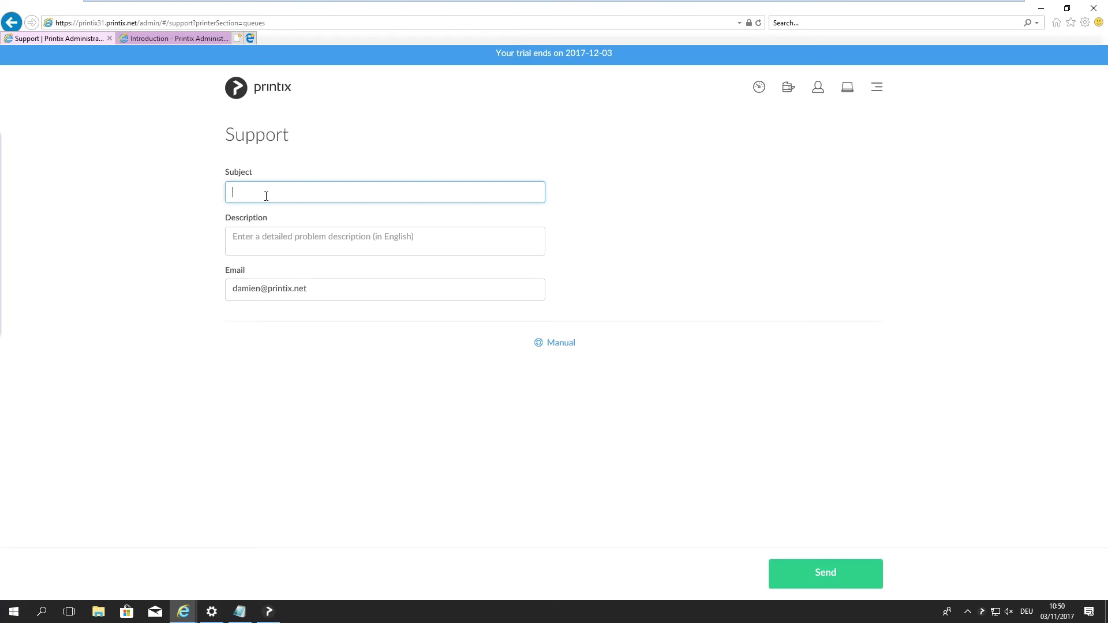
pyautogui.click(331, 287)
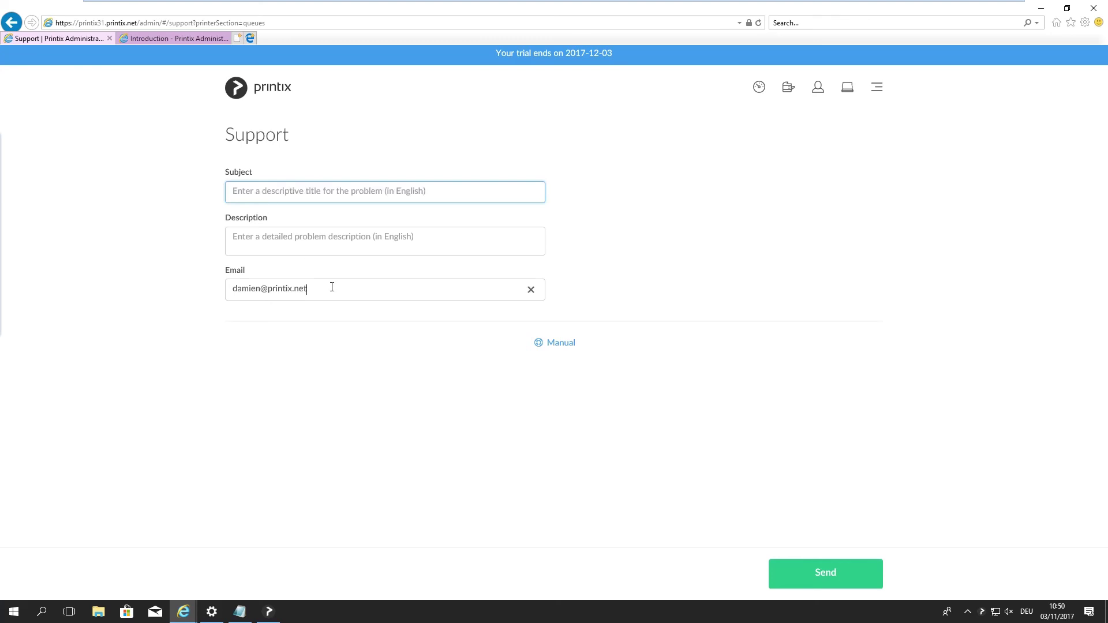
pyautogui.click(309, 241)
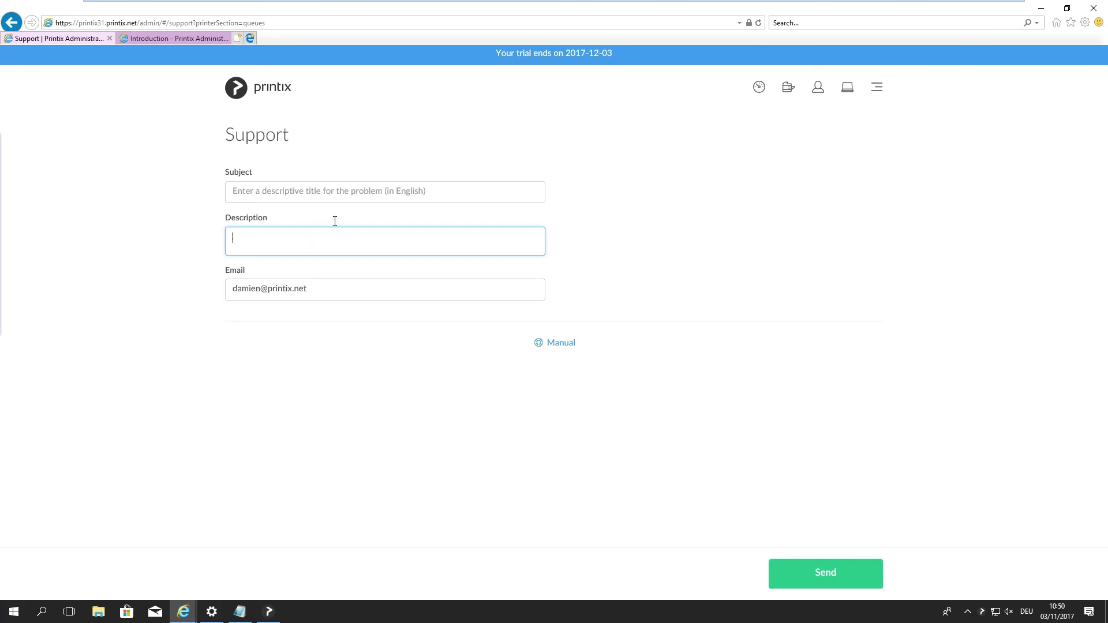
pyautogui.click(877, 86)
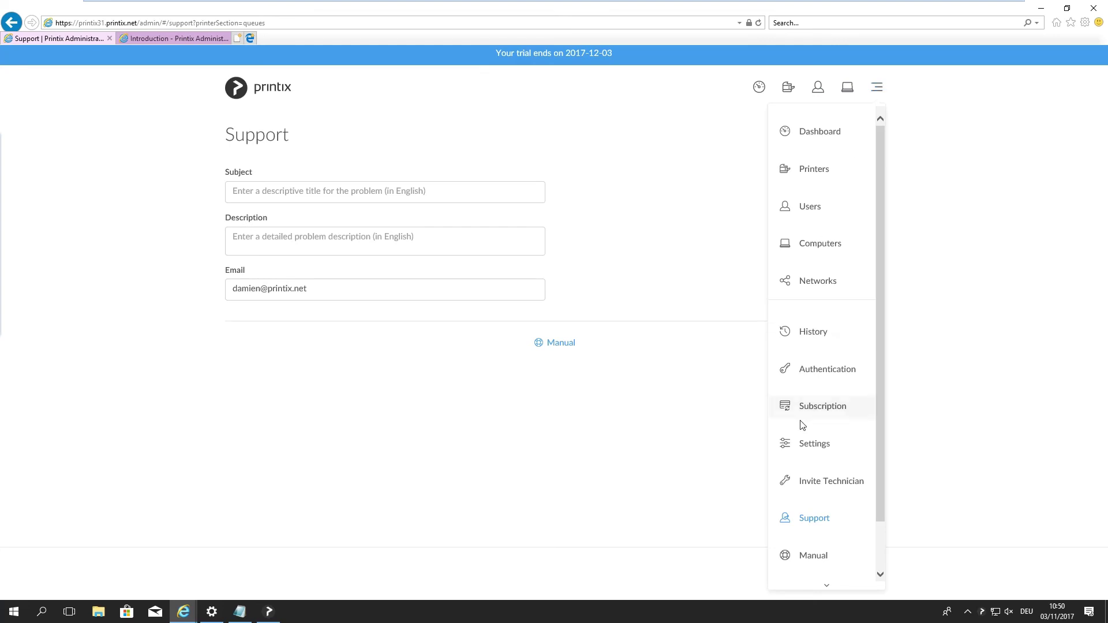
# Open the online administrator manual, browse its contents, then return to the Support page
pyautogui.scroll(-1, 814, 540)
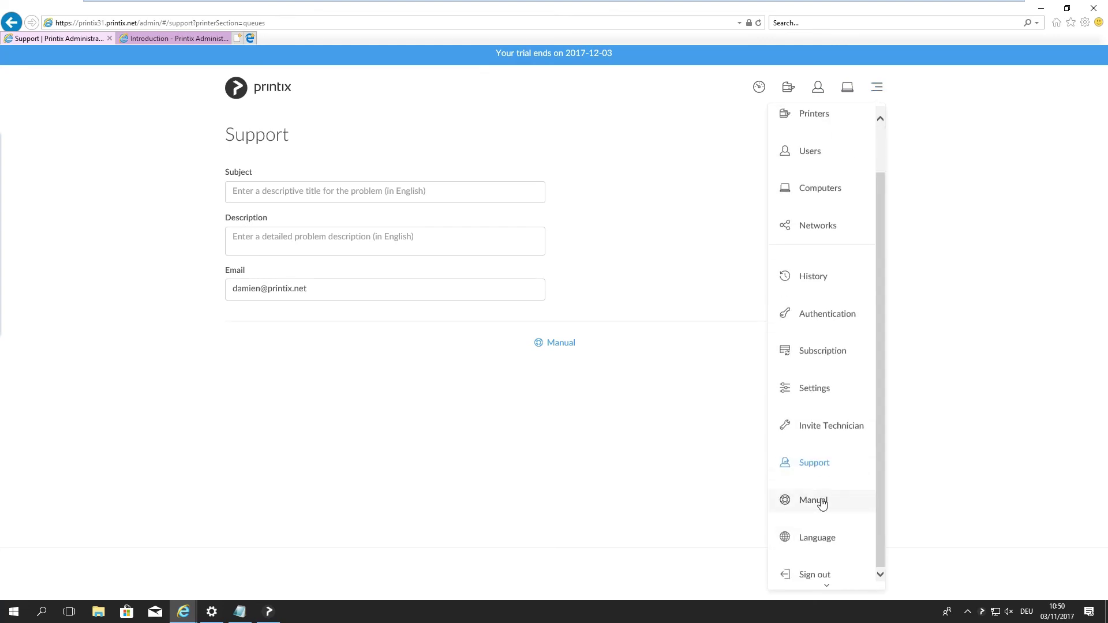
pyautogui.click(183, 42)
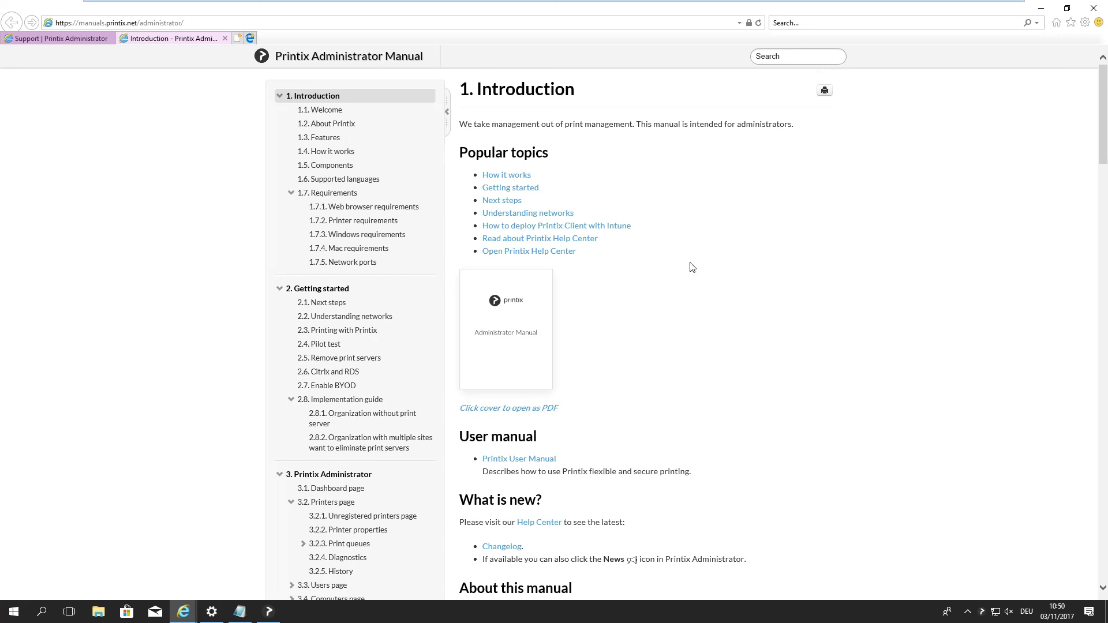
pyautogui.click(798, 55)
pyautogui.scroll(-6, 383, 211)
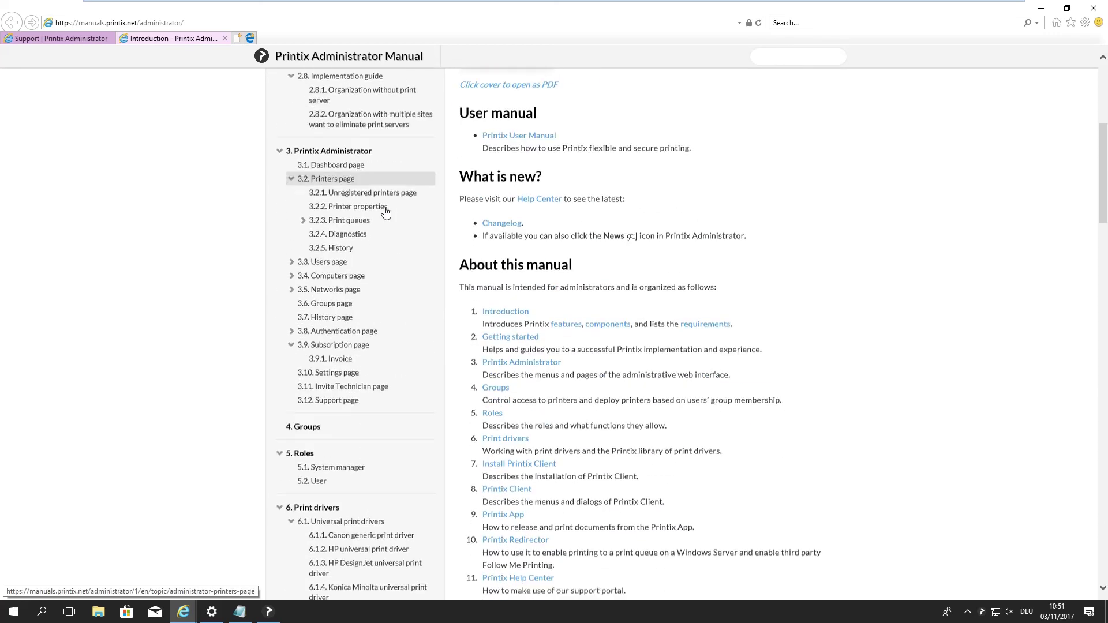
pyautogui.scroll(-5, 370, 440)
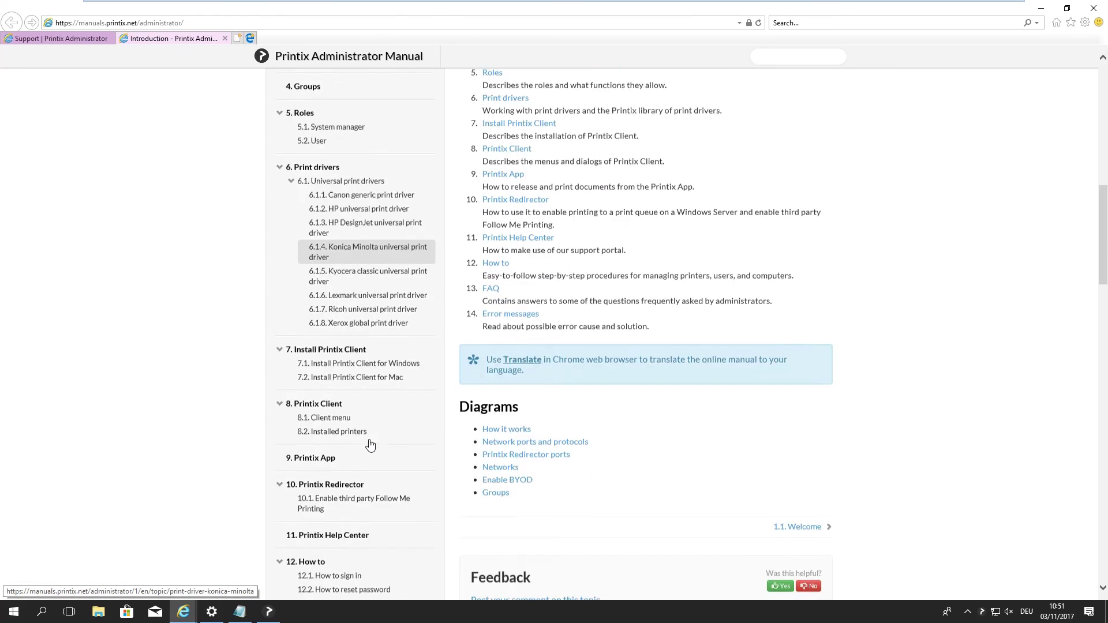
pyautogui.hotkey('ctrl', 'Tab')
# Choose Deutsch from the menu's Language list as the interface language
pyautogui.click(877, 91)
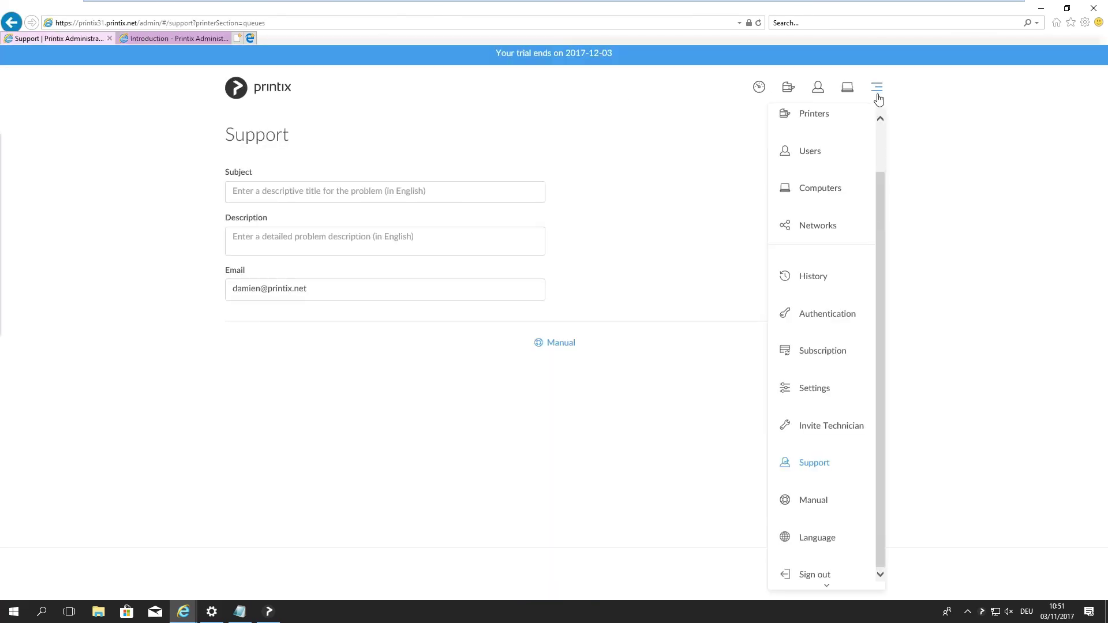
pyautogui.click(831, 536)
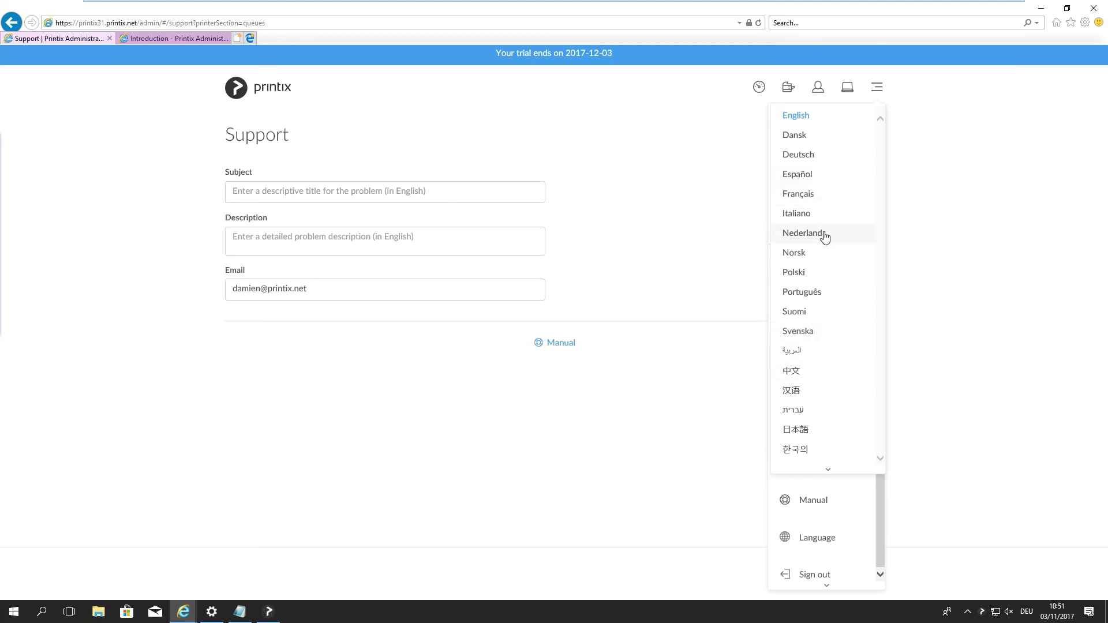
pyautogui.click(810, 163)
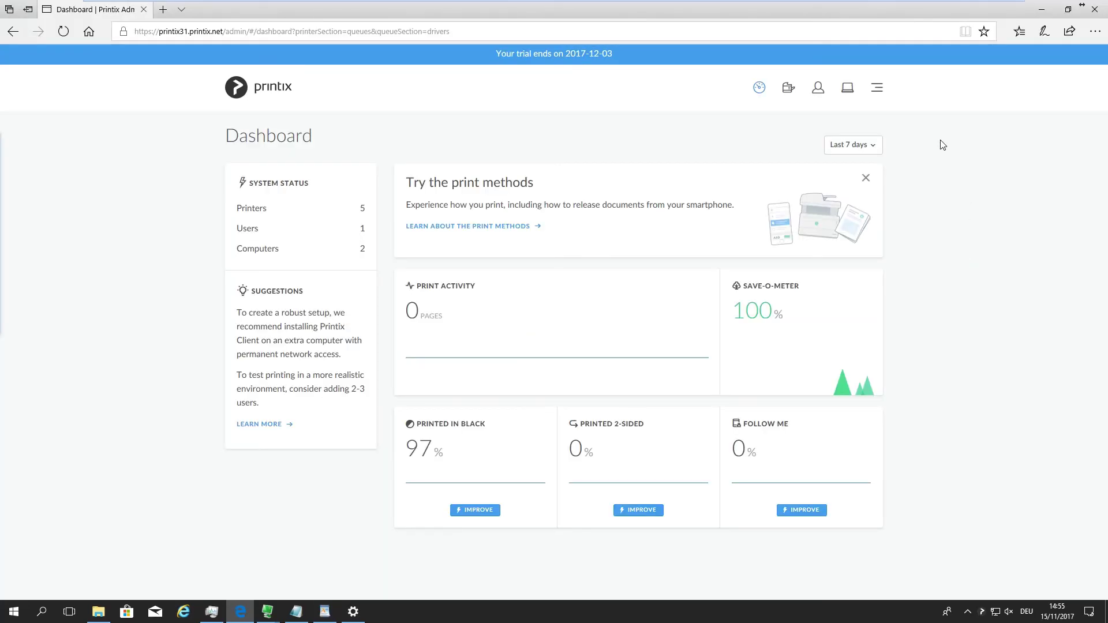
# Open the Support form, with empty Subject and Description fields, from the navigation menu
pyautogui.click(877, 88)
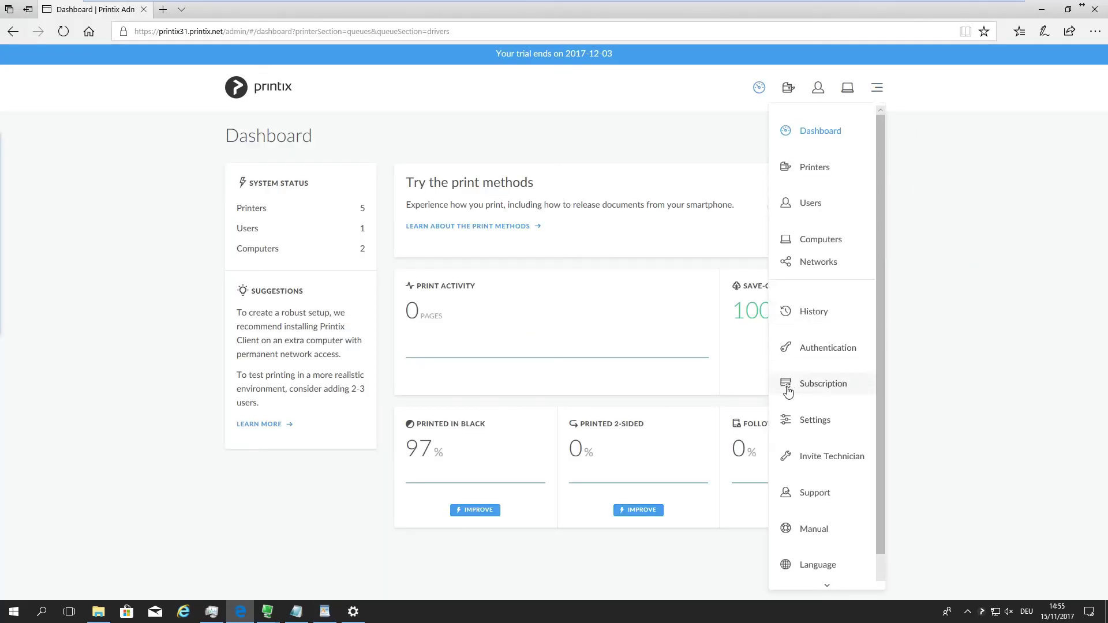
pyautogui.click(814, 493)
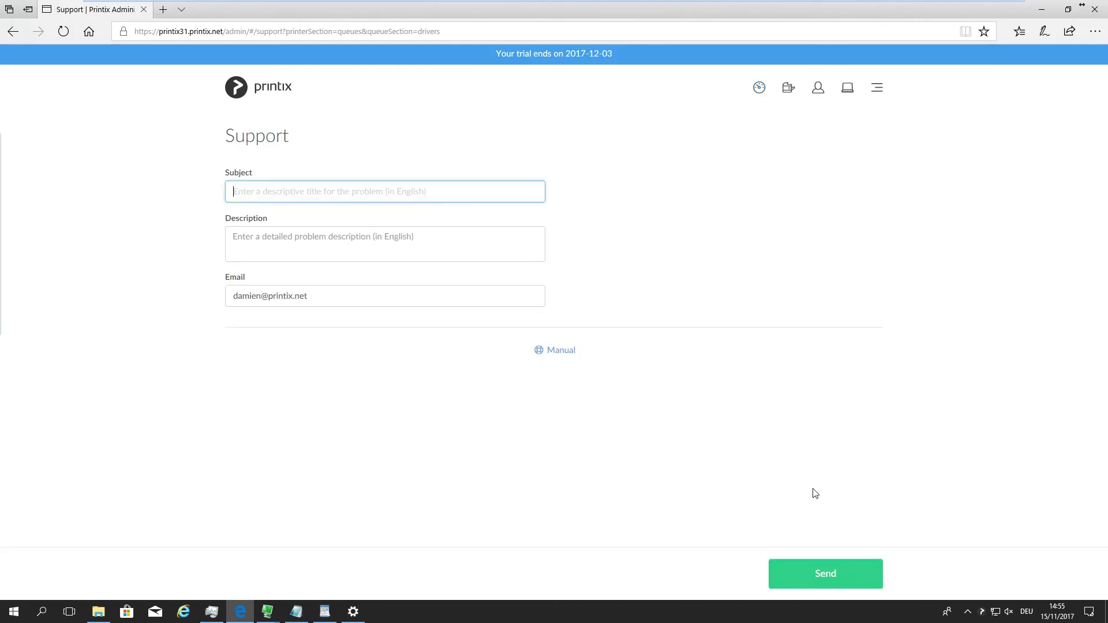